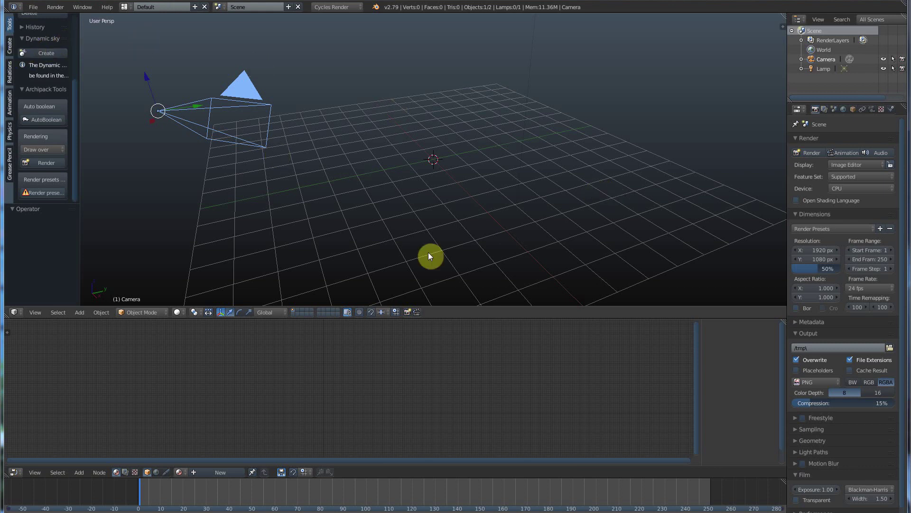
Add a cube shifted in the negative Y direction, plus a cone at the centre of the scene.
left_click(13, 48)
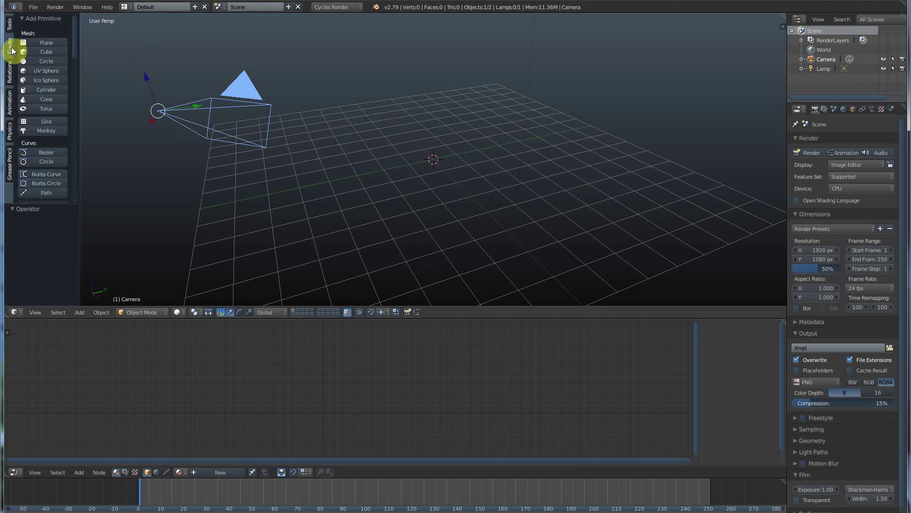
left_click(44, 51)
left_click_drag(465, 152, 352, 176)
left_click(50, 98)
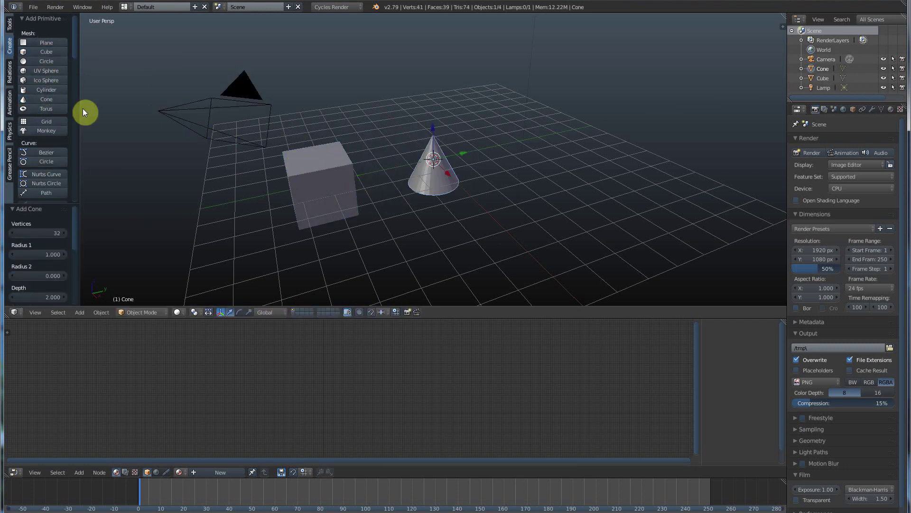
Add a UV sphere moved about 5.87 along Y and a monkey raised about 3.59 along Z.
left_click(59, 71)
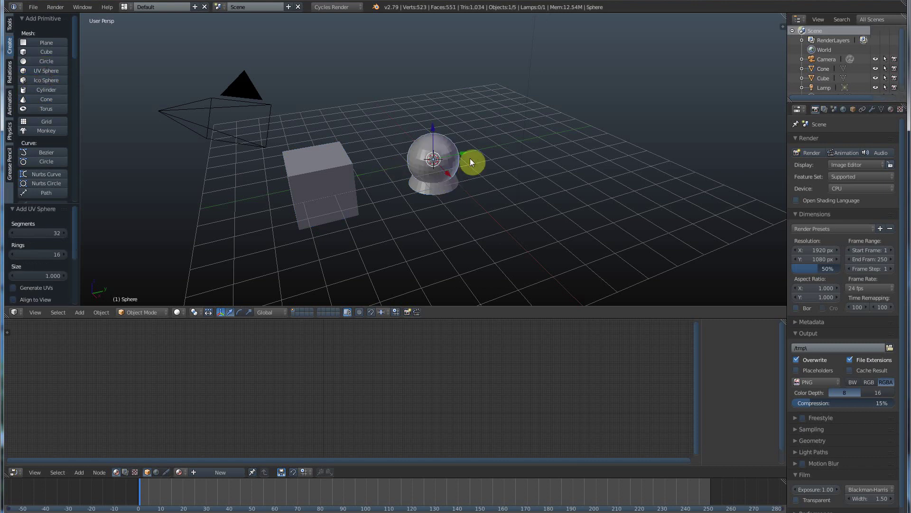
left_click_drag(464, 153, 585, 127)
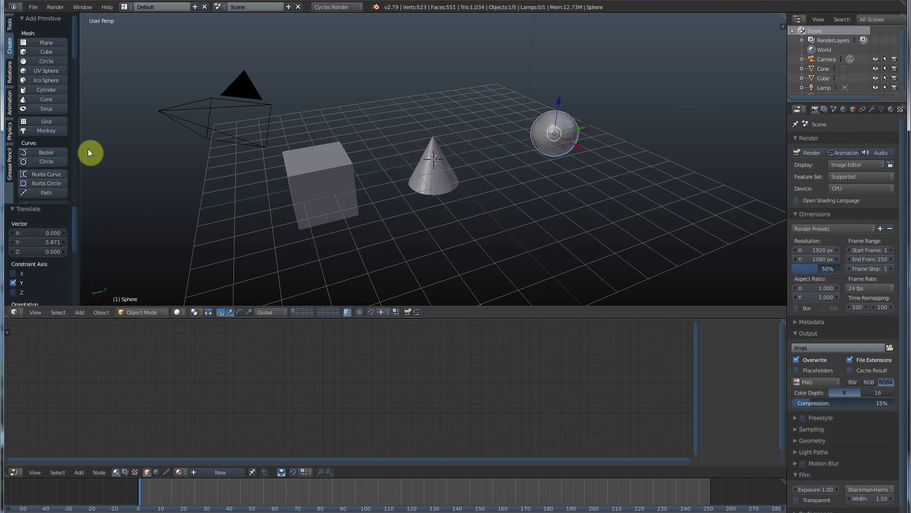
left_click(50, 132)
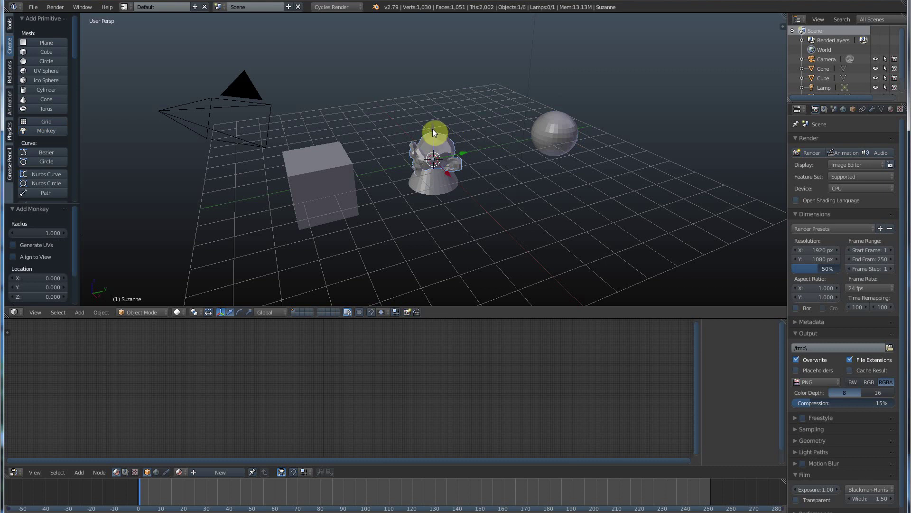
left_click_drag(432, 129, 454, 36)
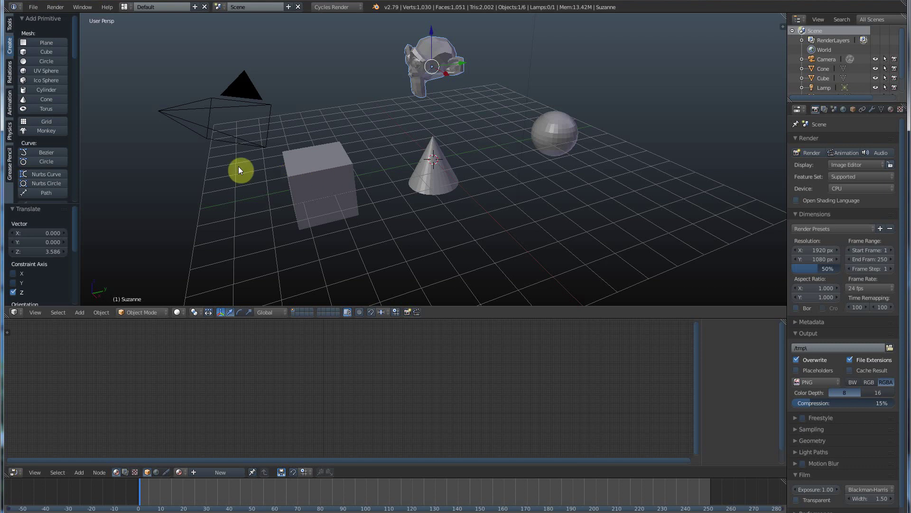
Save the scene as mess.blend in the C:\blenderfiles folder.
left_click(34, 8)
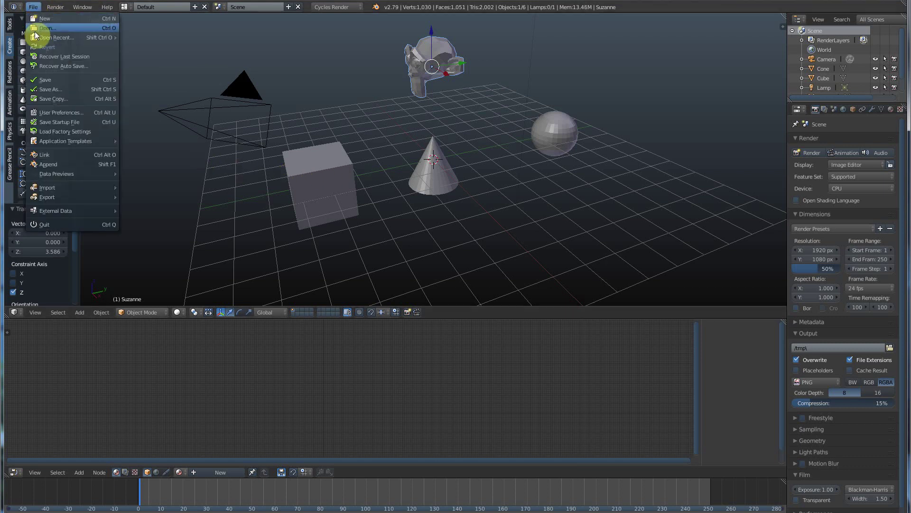
left_click(42, 87)
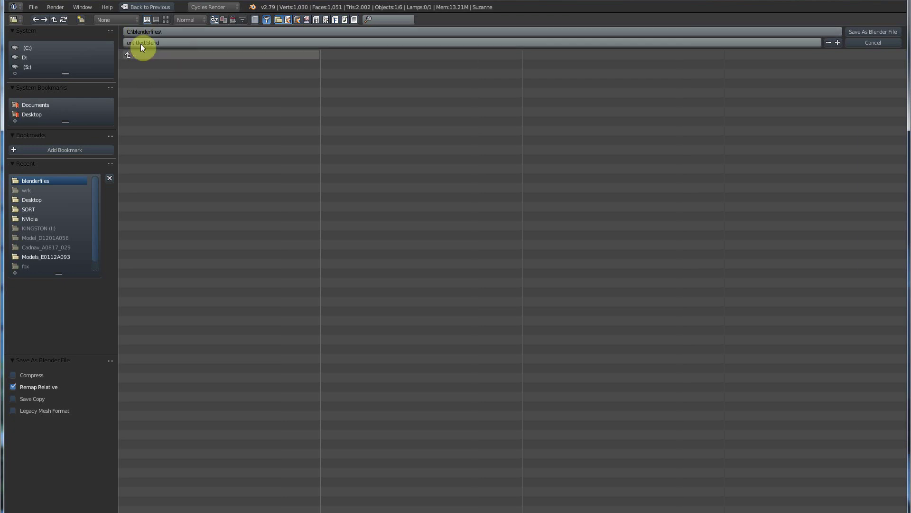
left_click_drag(146, 42, 118, 45)
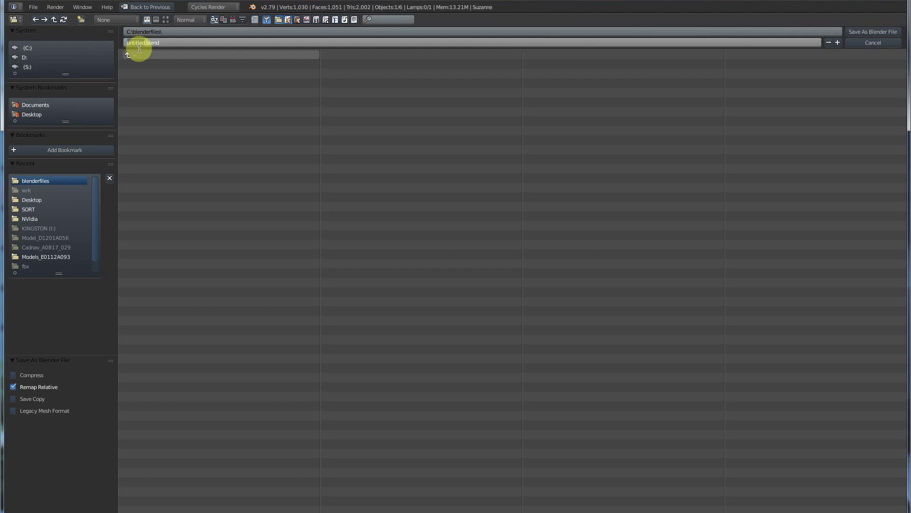
type("mess")
left_click(864, 31)
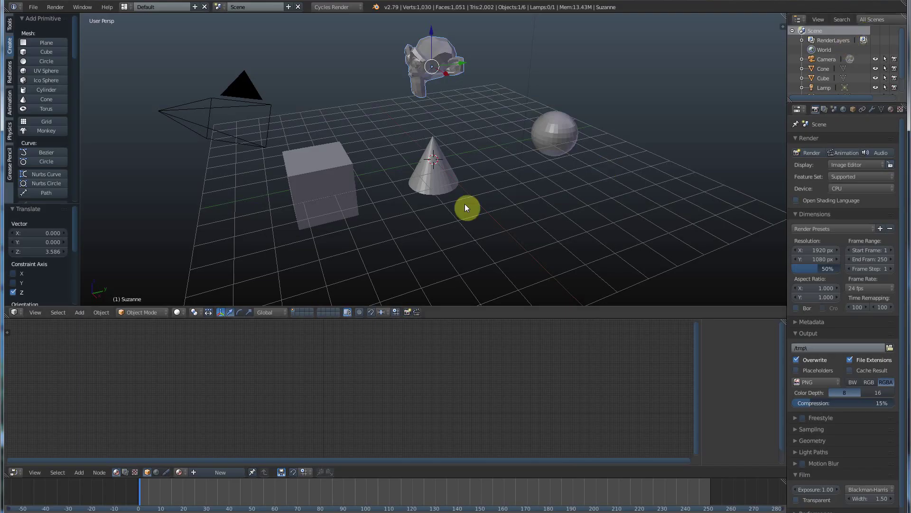
Start a new file by reloading the start-up file.
left_click(34, 9)
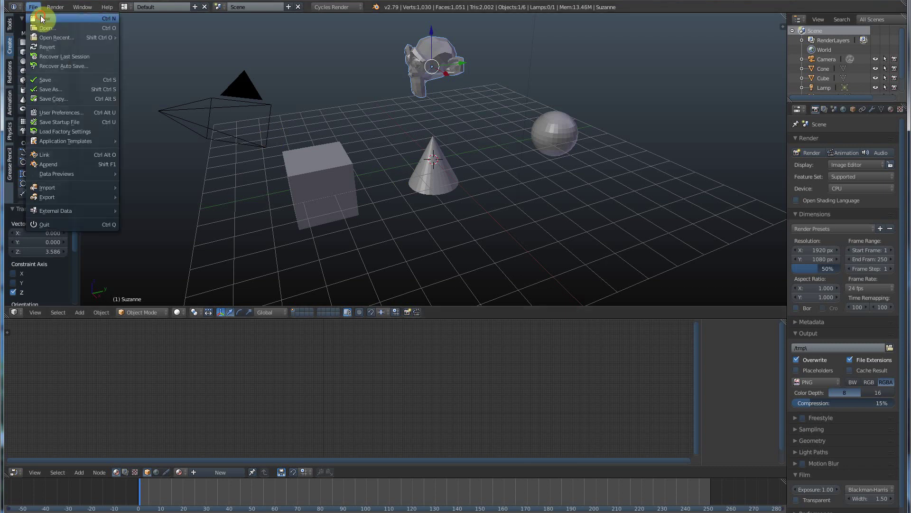
left_click(41, 19)
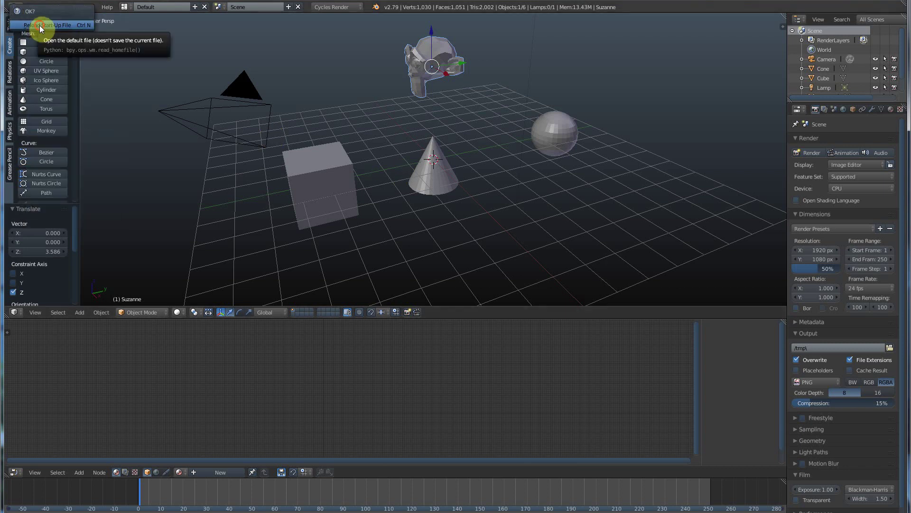
left_click(39, 24)
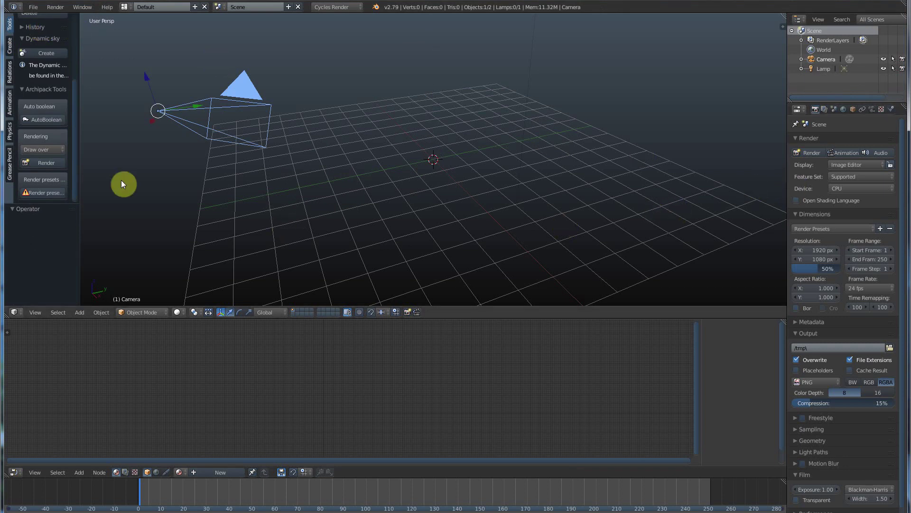
Add a grid mesh at the scene's centre with a radius of 7.85 as a floor.
left_click(9, 46)
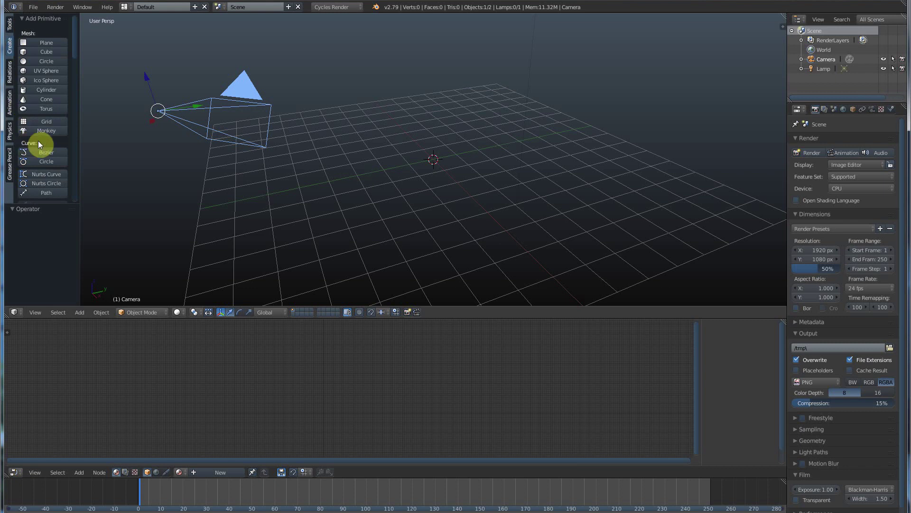
key("Delete")
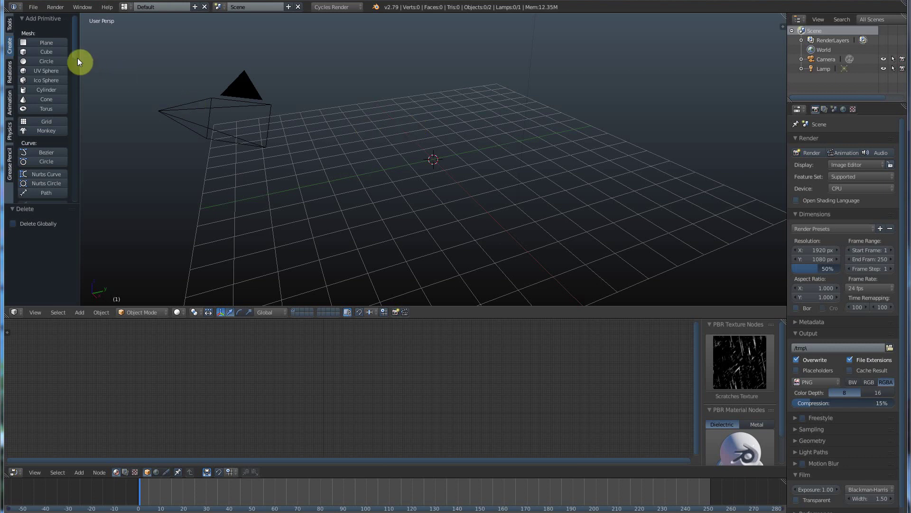
left_click(47, 121)
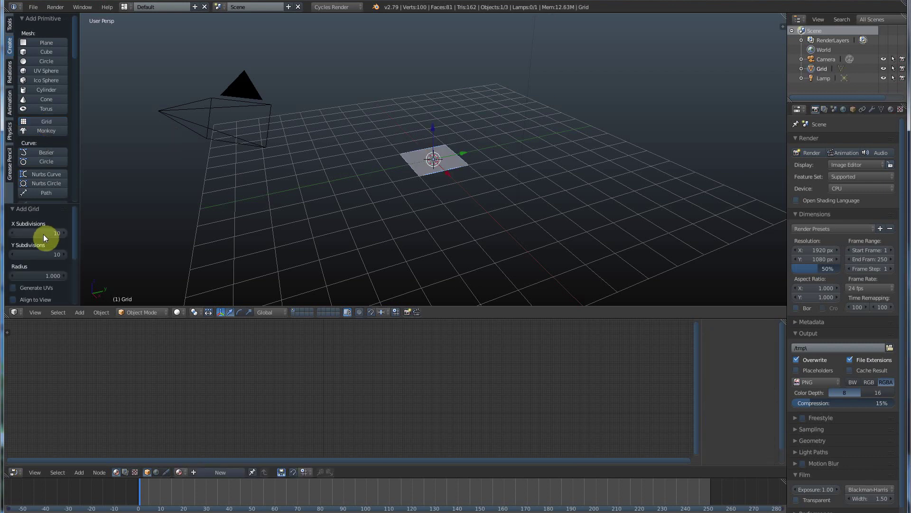
left_click_drag(52, 275, 381, 245)
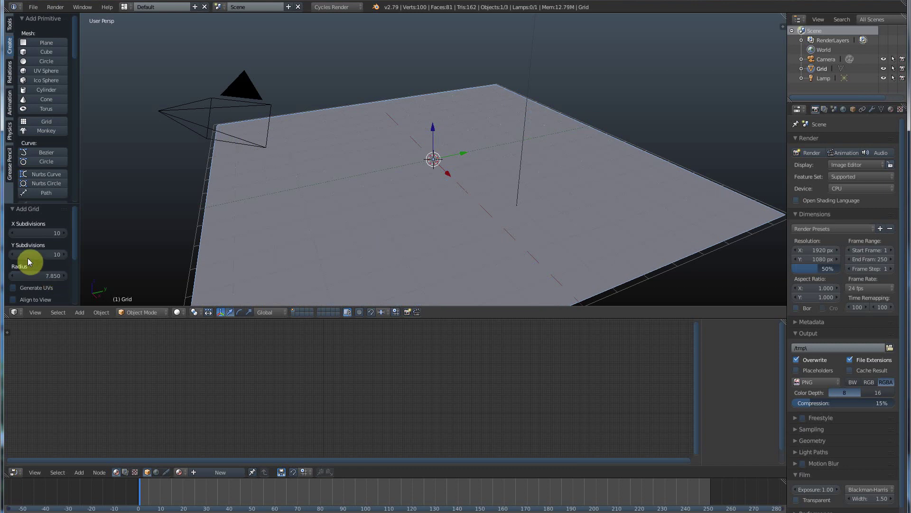
Save the floor scene as floor.blend in the C:\blenderfiles folder.
left_click(33, 6)
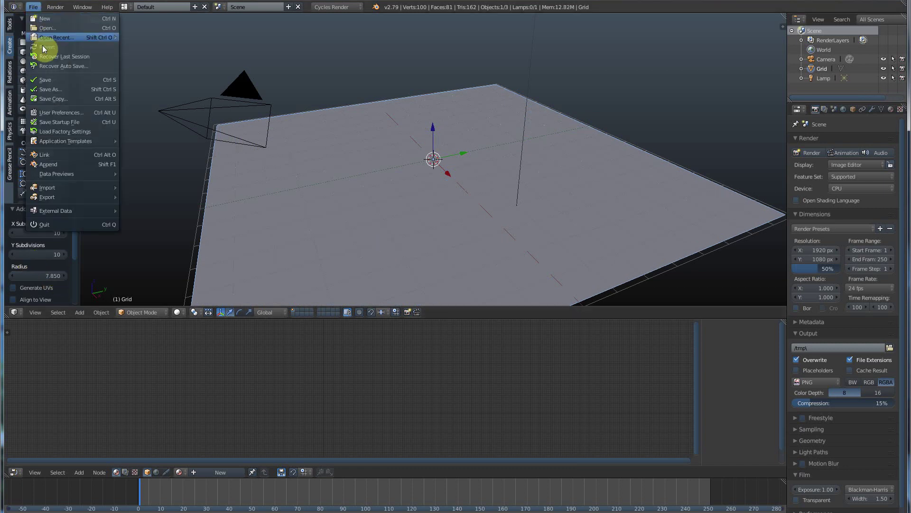
left_click(49, 89)
left_click(145, 43)
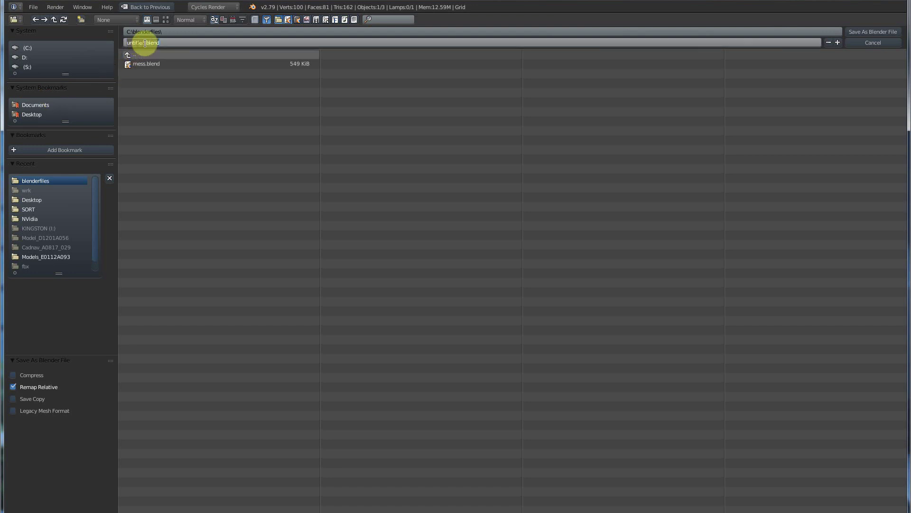
left_click_drag(145, 44, 106, 50)
type("floor")
left_click(878, 34)
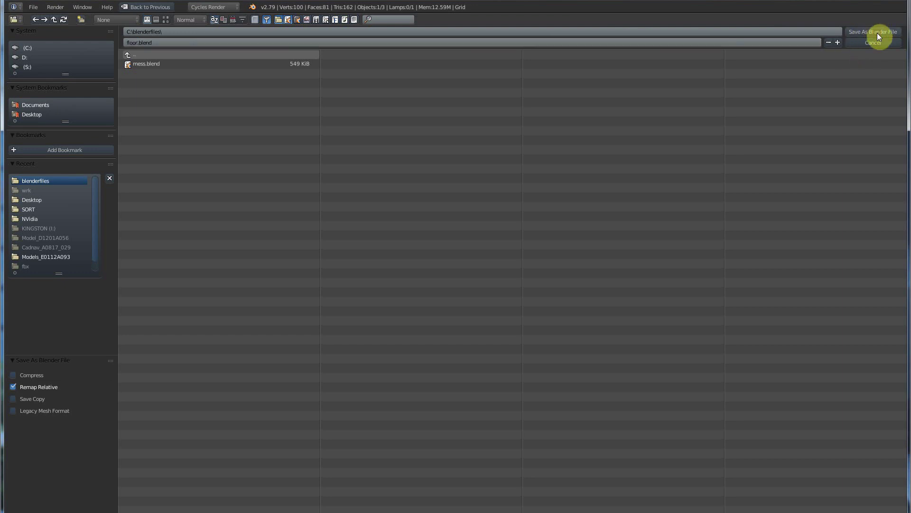
left_click(865, 31)
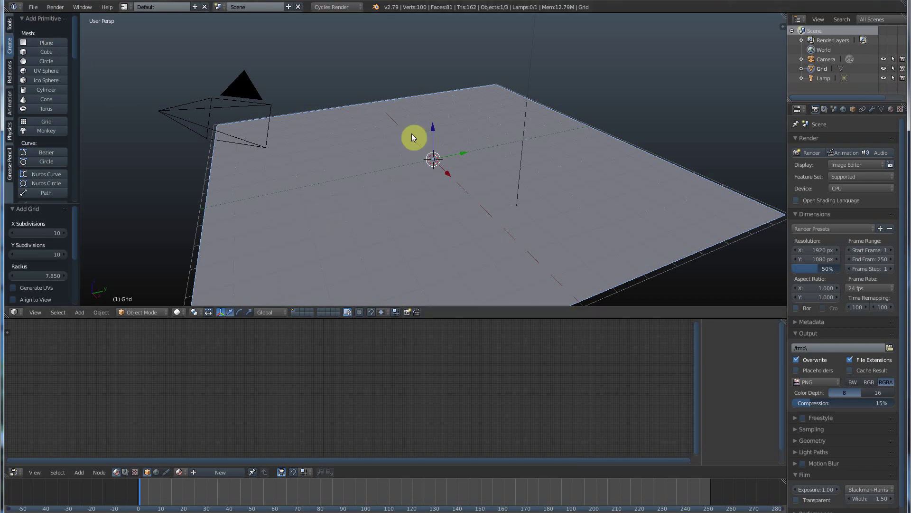
Replace the saved floor scene with a new file from the start-up file.
left_click(34, 7)
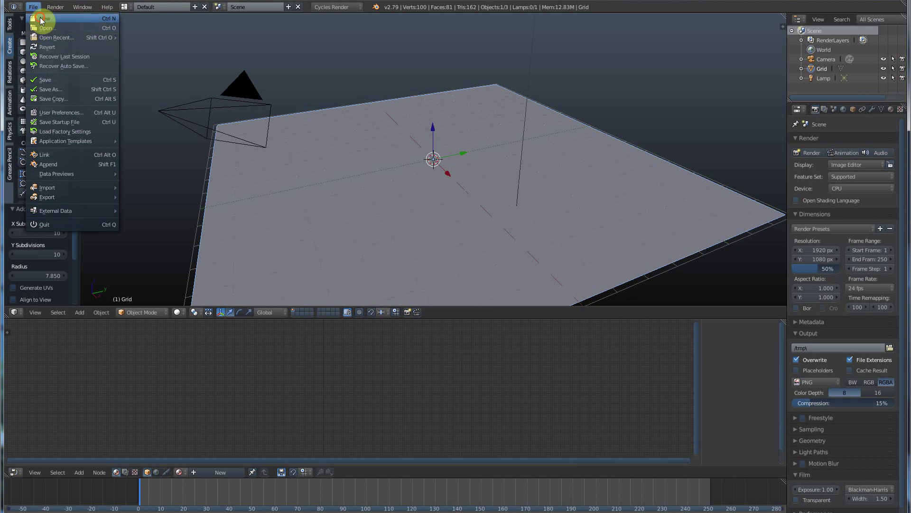
left_click(41, 19)
left_click(35, 24)
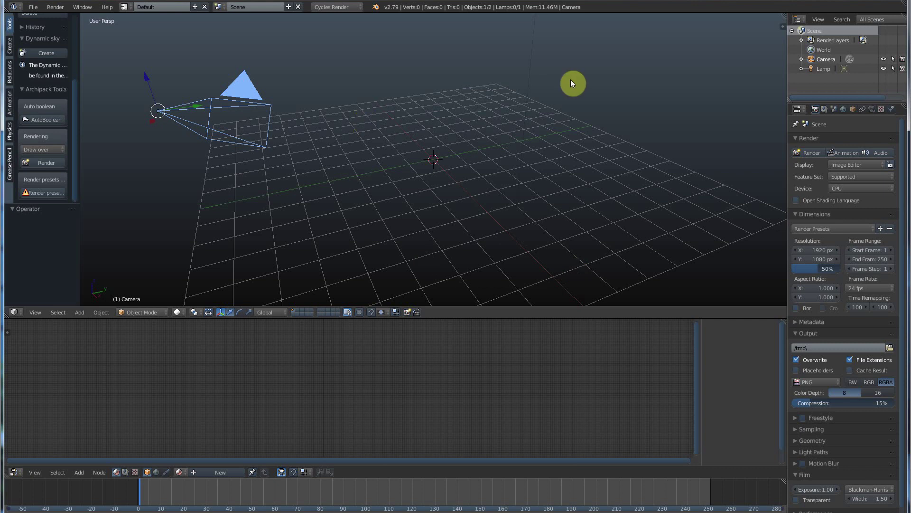
Append the Grid object from floor.blend to the new scene.
left_click(32, 7)
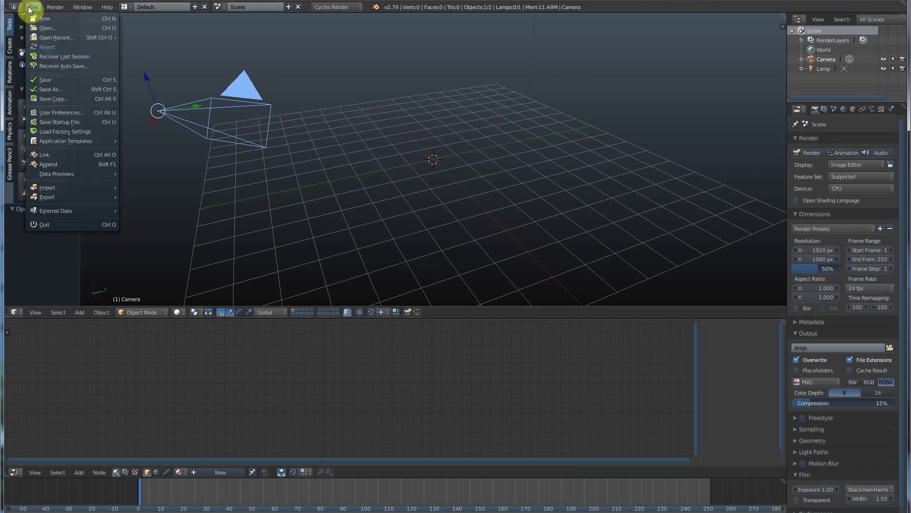
left_click(50, 166)
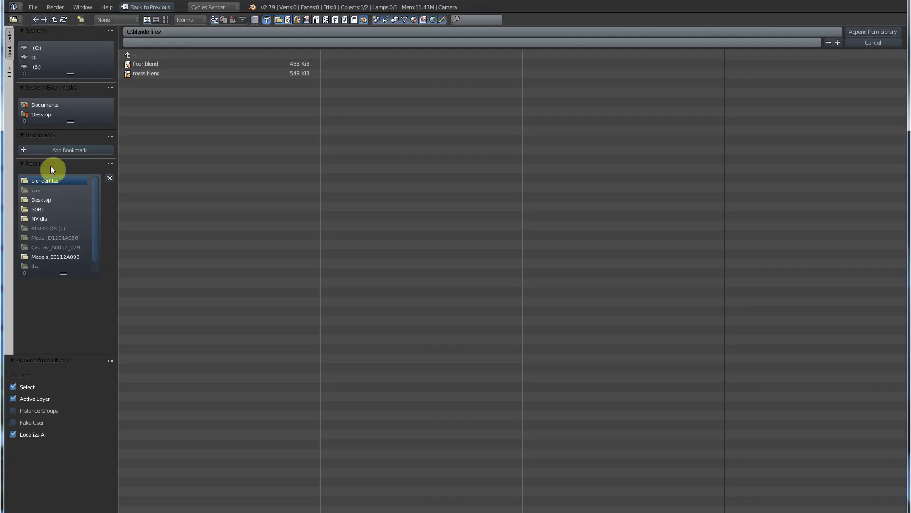
left_click(135, 64)
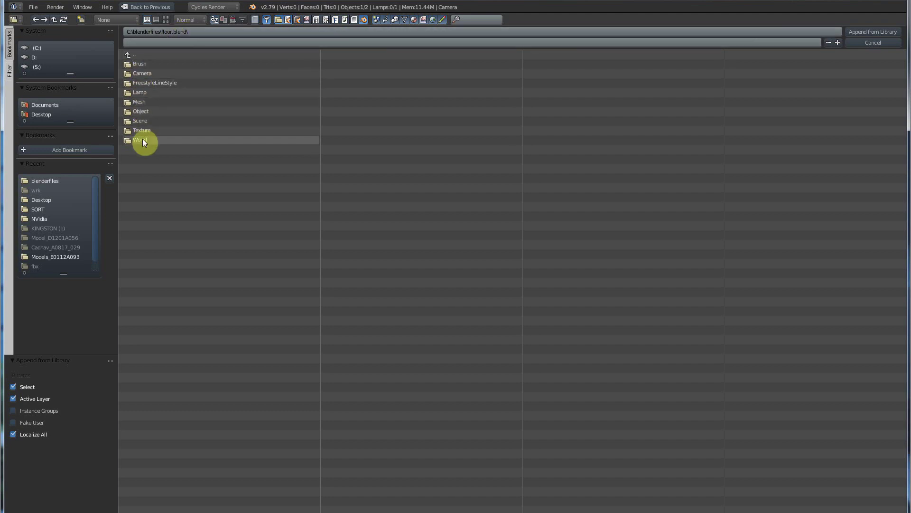
double_click(140, 112)
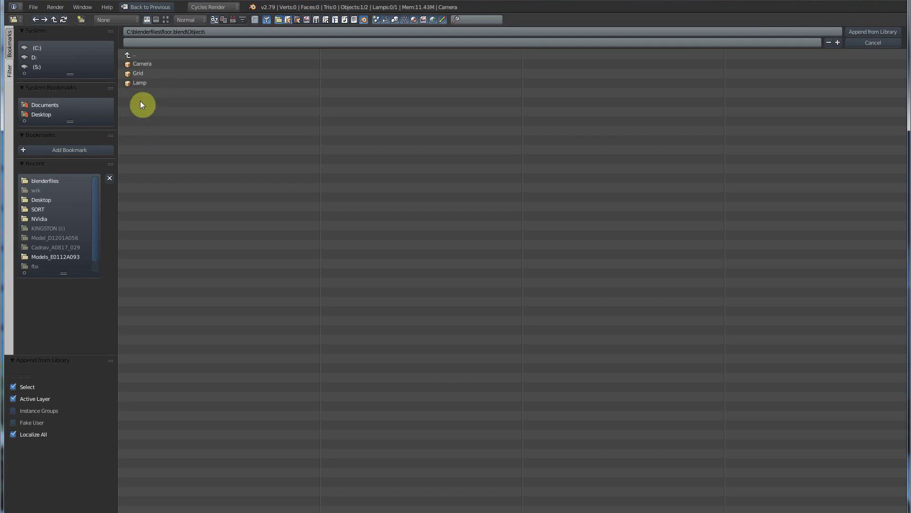
left_click(139, 74)
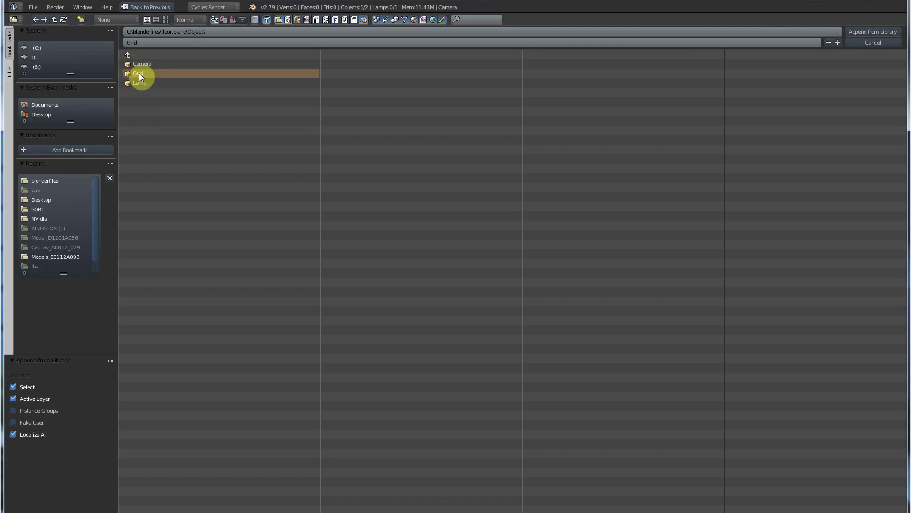
left_click(873, 31)
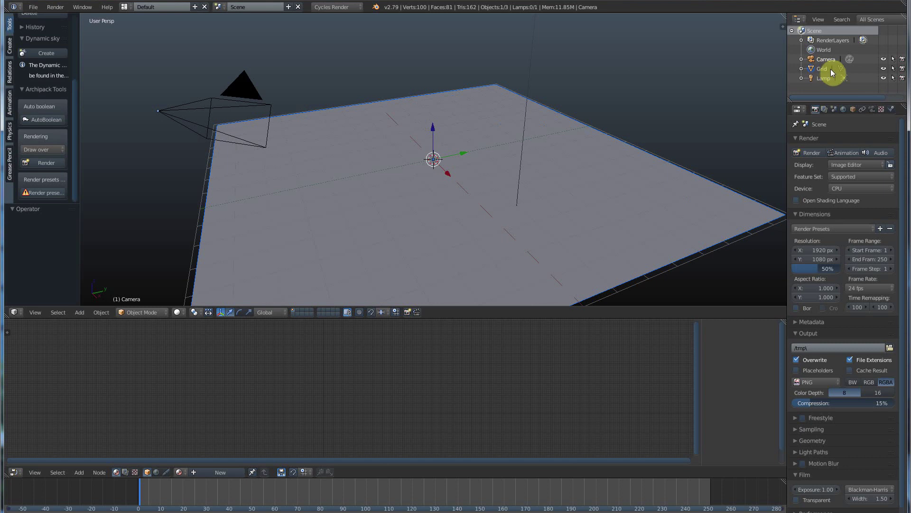
Append the Cone, Cube, Sphere and Suzanne objects from mess.blend to the scene containing the floor.
left_click(33, 6)
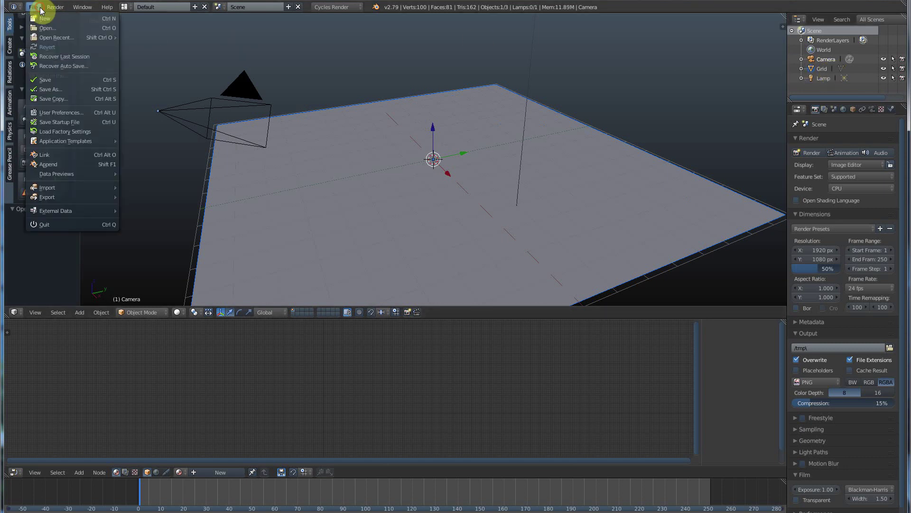
left_click(62, 163)
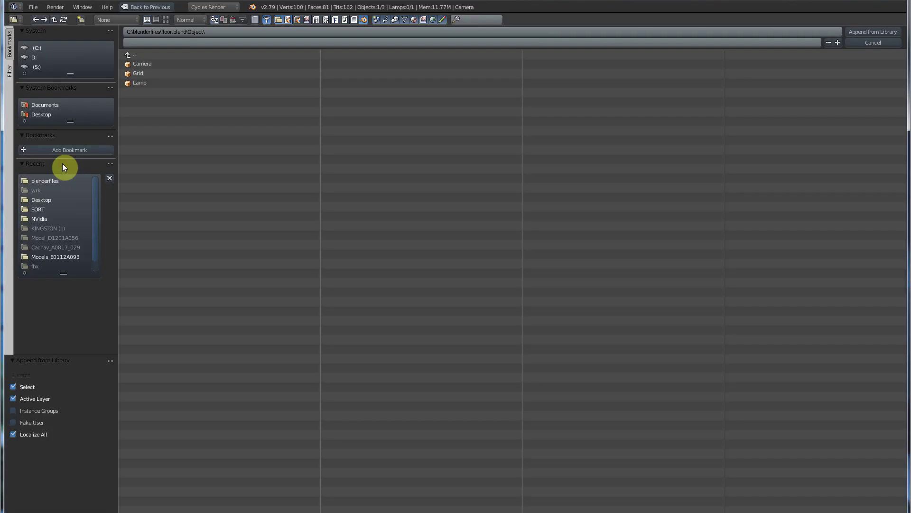
left_click(132, 55)
left_click(132, 54)
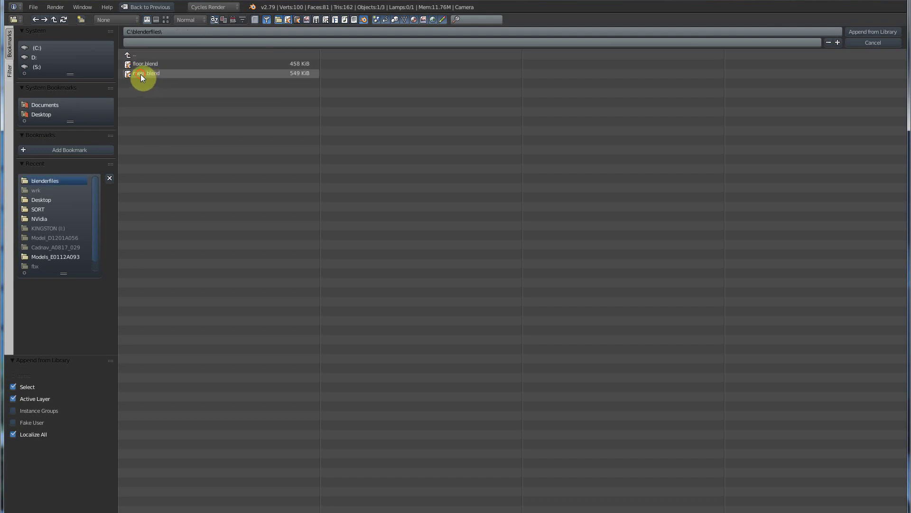
left_click(140, 74)
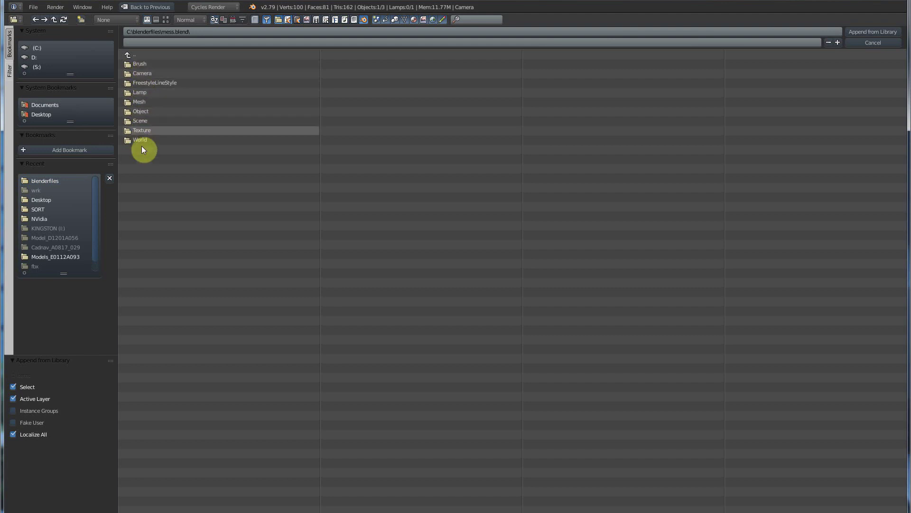
left_click(145, 112)
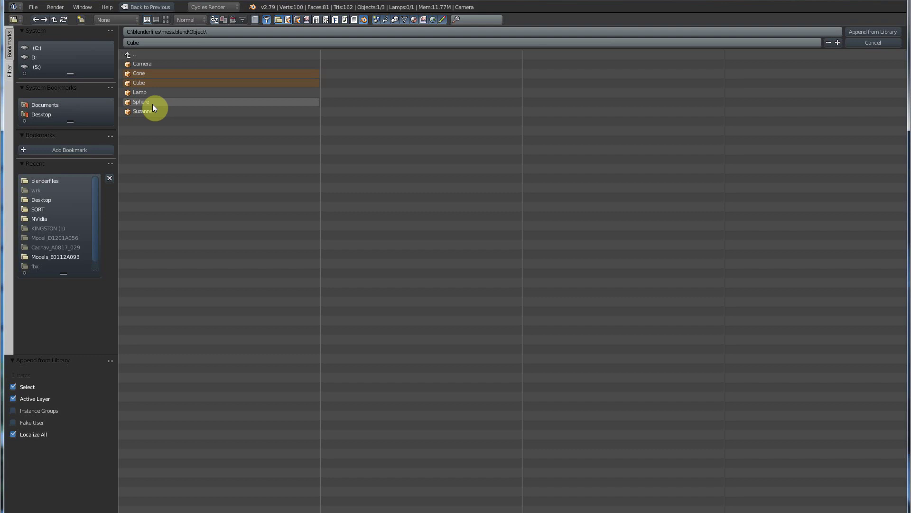
left_click(146, 101, "ctrl")
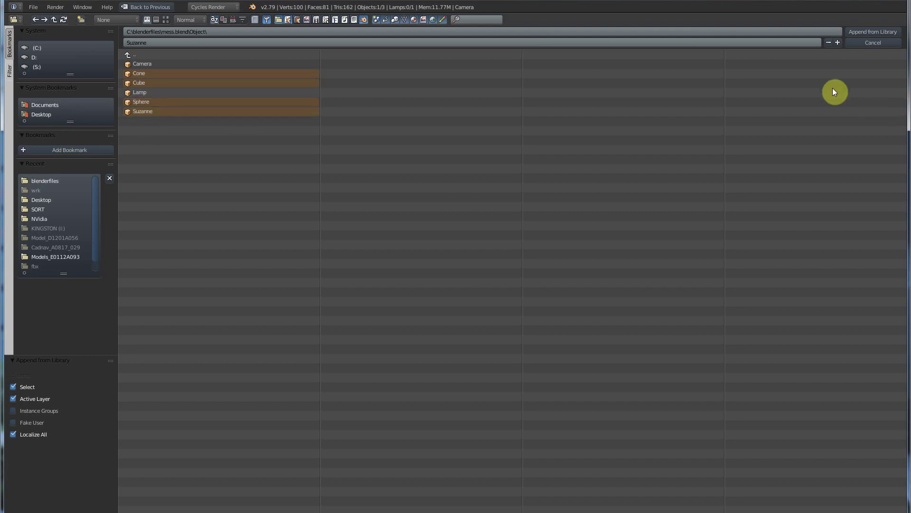
left_click(877, 31)
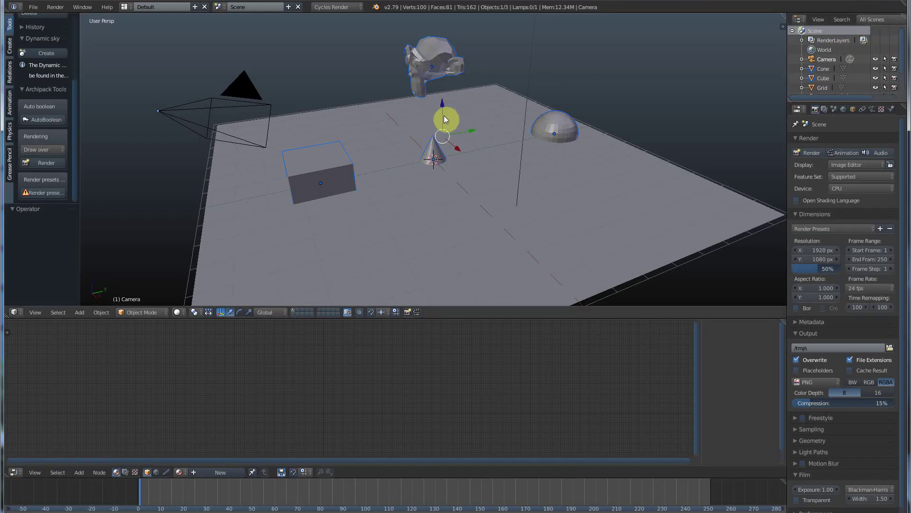
Move the four appended objects up along the Z axis by about 1.225 so they sit above the floor.
key("g")
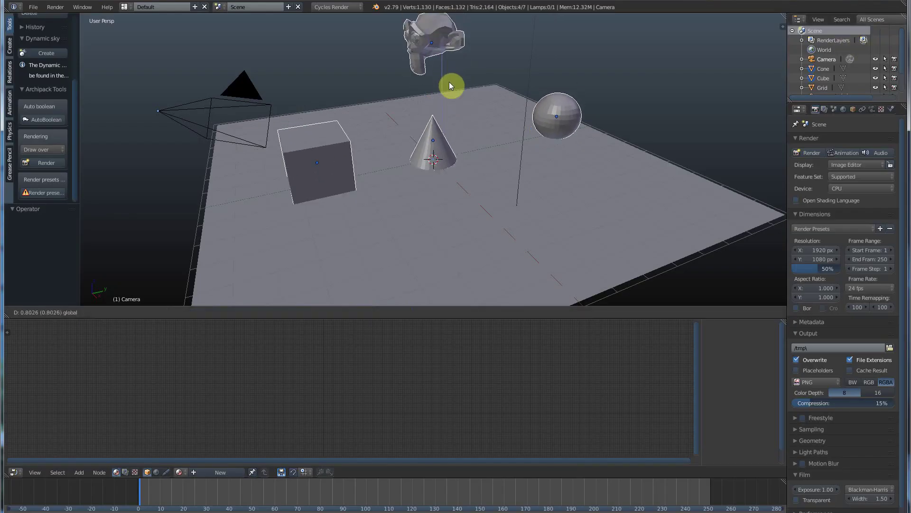
key("z")
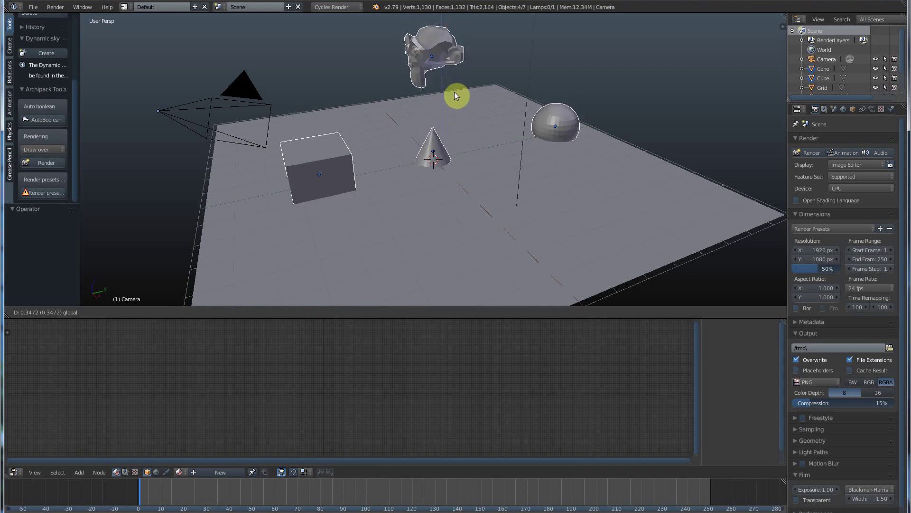
left_click(456, 72)
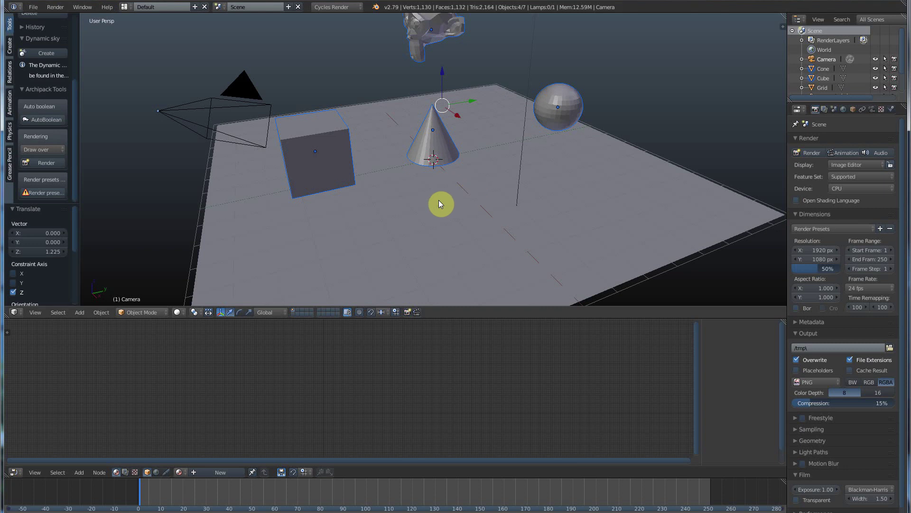
mouse_move(439, 201)
middle_mouse_down()
mouse_move(466, 183)
mouse_move(456, 169)
mouse_move(406, 197)
mouse_move(523, 209)
mouse_move(434, 218)
mouse_move(448, 187)
mouse_move(438, 187)
middle_mouse_up()
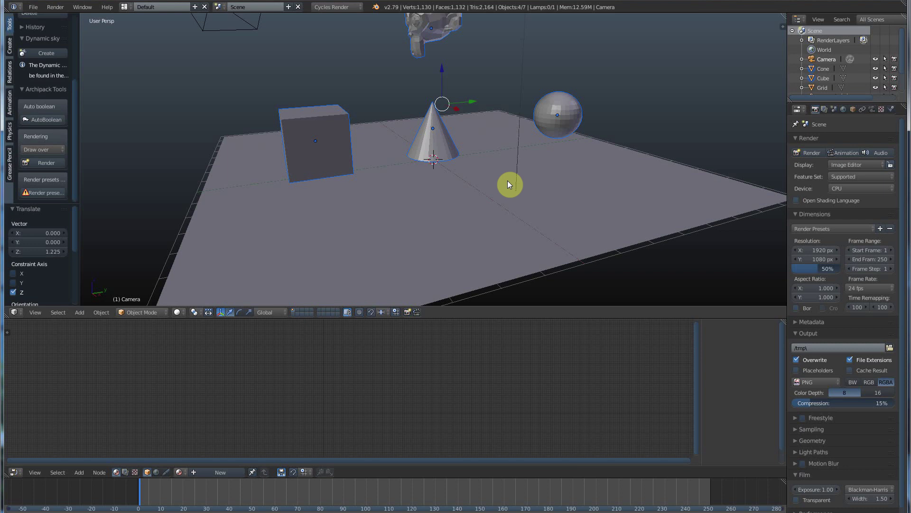
Save the combined scene as everythingTogether.blend in the C:\blenderfiles folder.
left_click(34, 8)
left_click(44, 87)
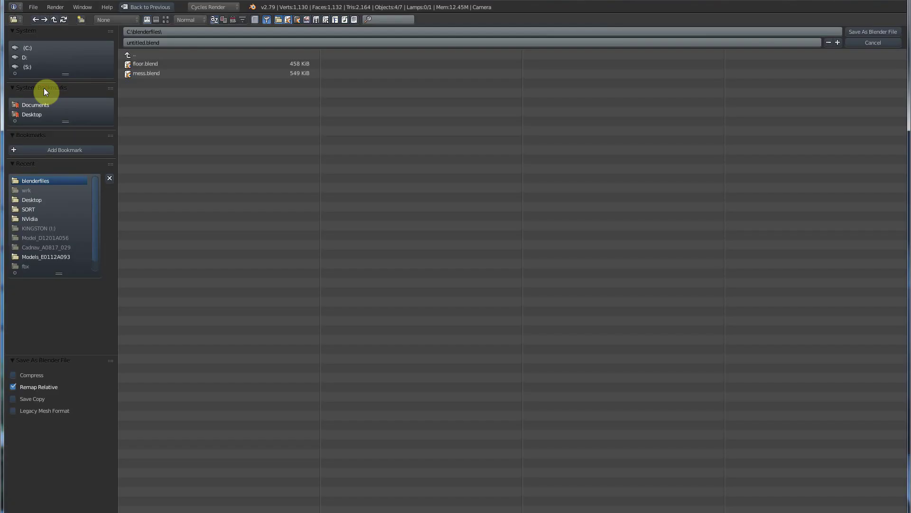
double_click(143, 43)
type("everythin")
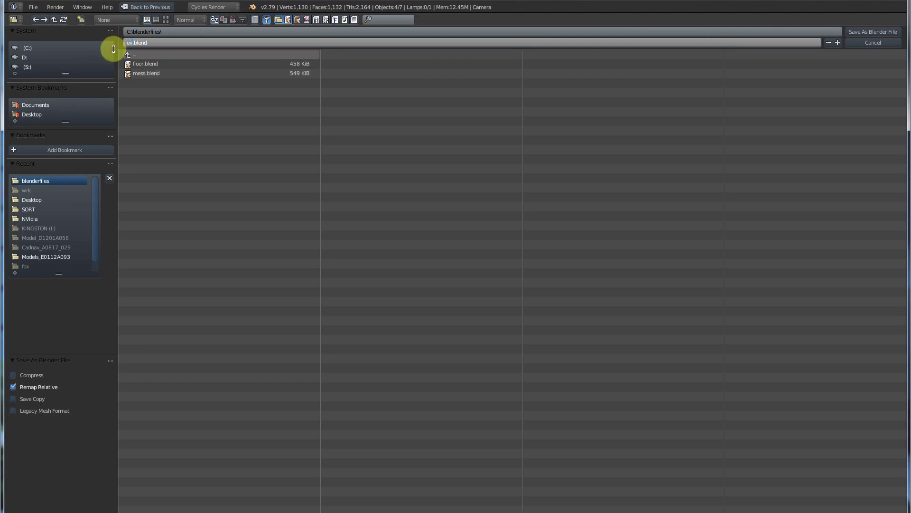
type("gTogether")
left_click(869, 32)
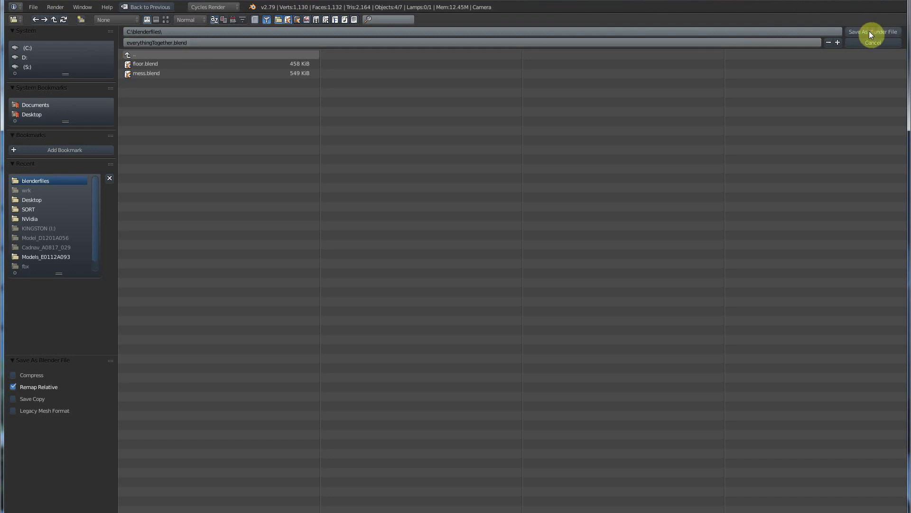
left_click(868, 32)
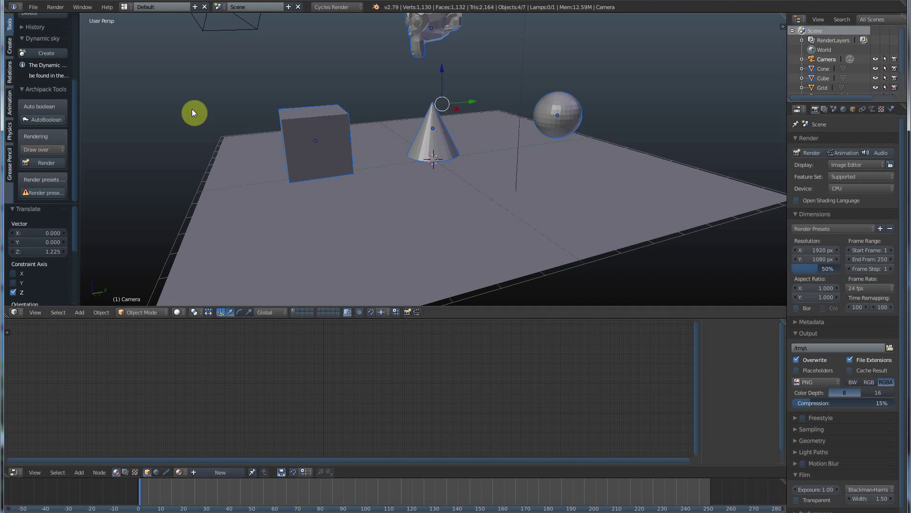
Open mess.blend and floor.blend in turn from C:\blenderfiles to review the two source scenes.
left_click(35, 7)
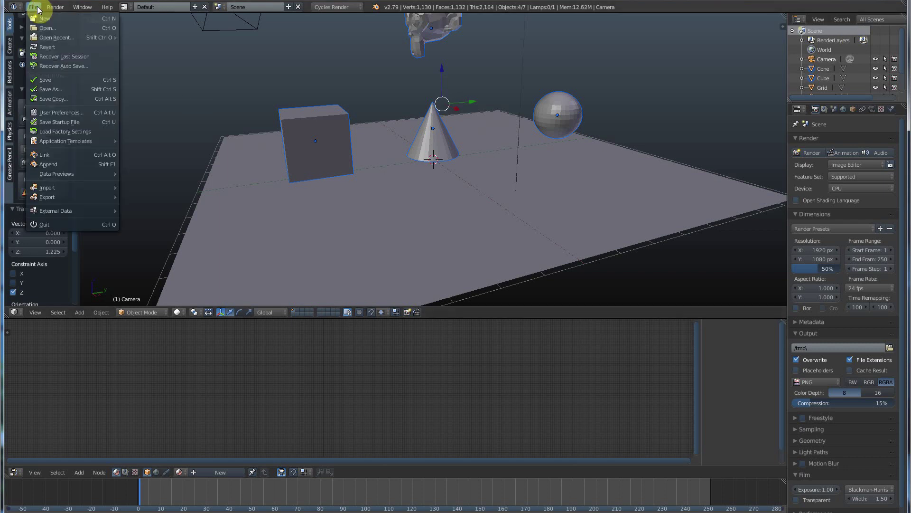
left_click(37, 28)
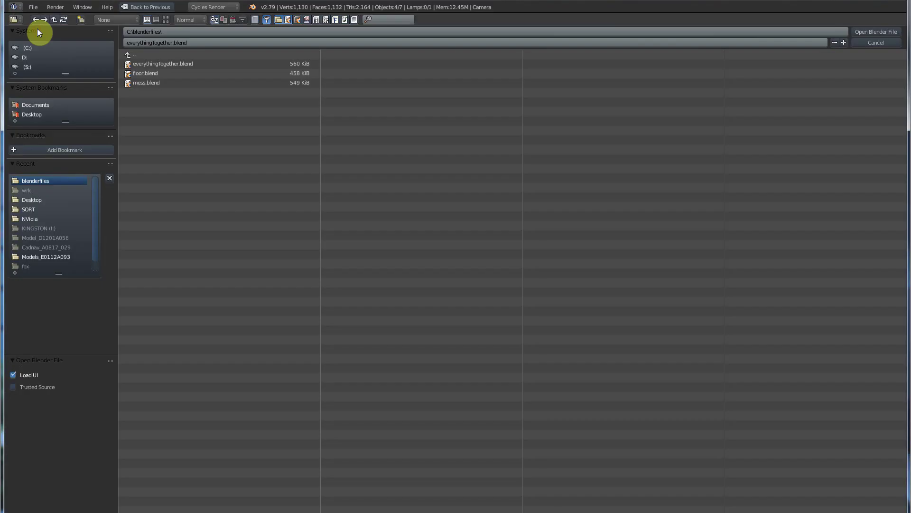
double_click(141, 84)
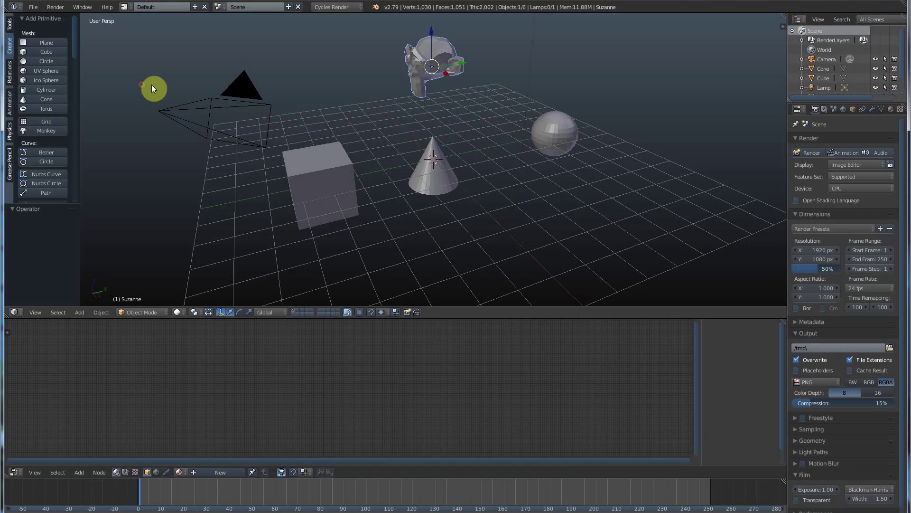
left_click(34, 8)
left_click(41, 29)
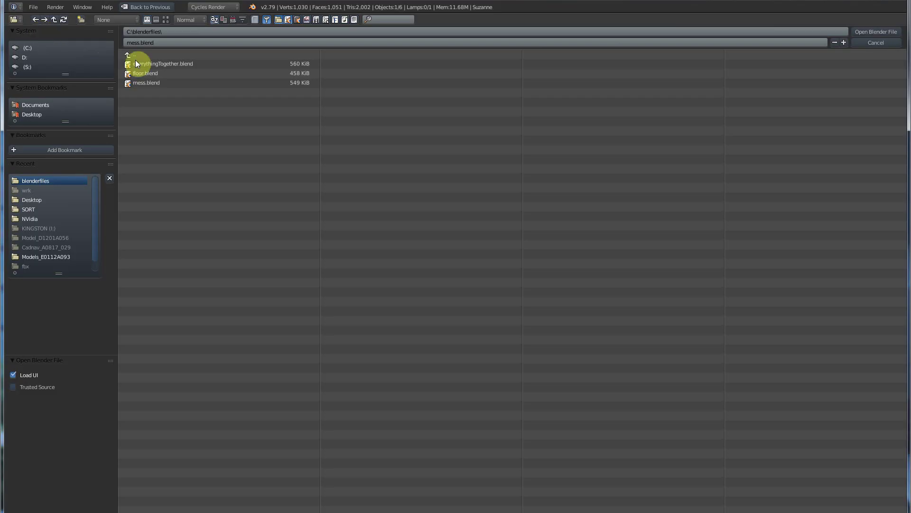
double_click(142, 73)
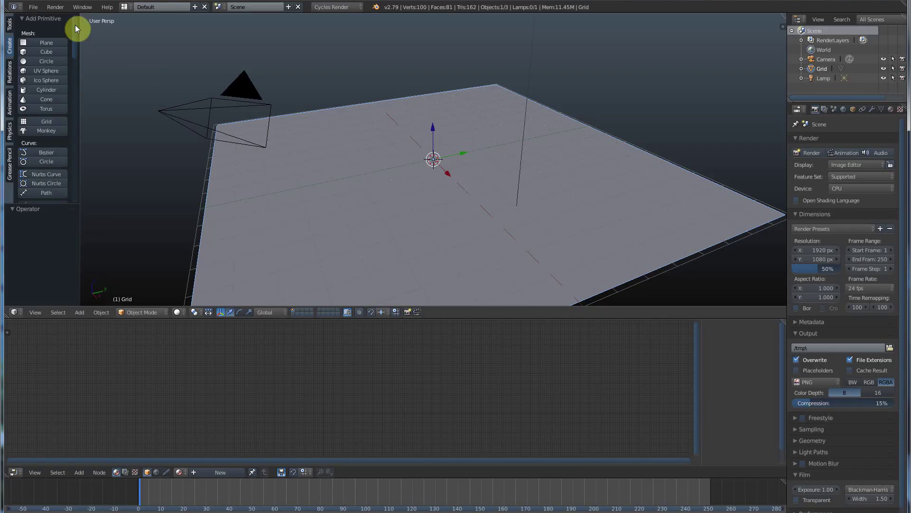
Reopen the combined scene everythingTogether.blend from the C:\blenderfiles folder.
left_click(33, 6)
left_click(42, 29)
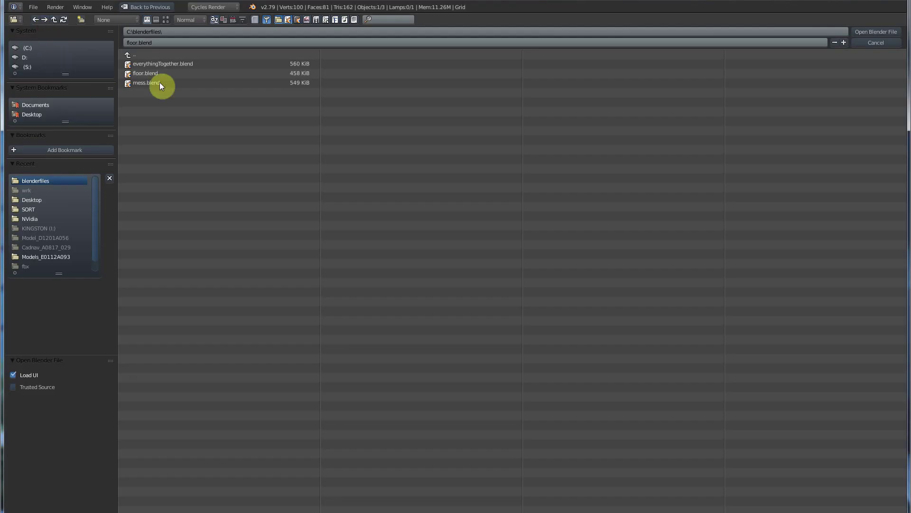
double_click(149, 64)
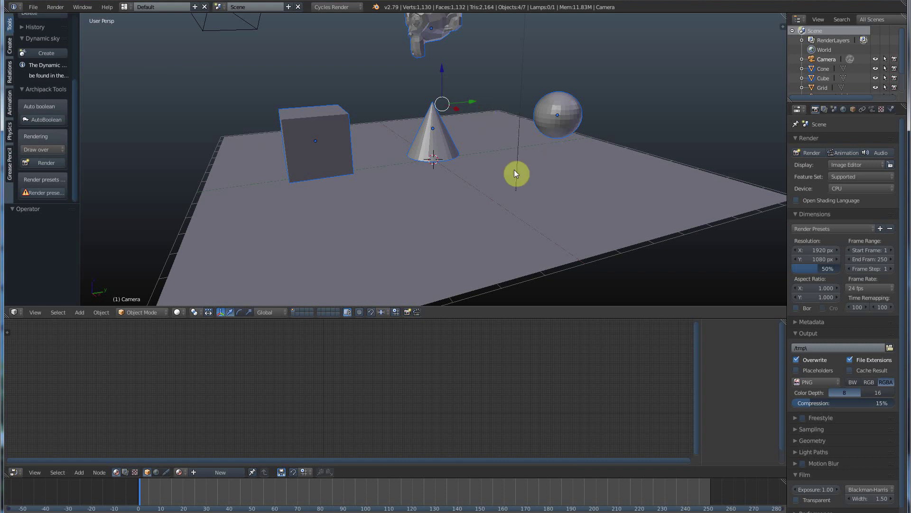